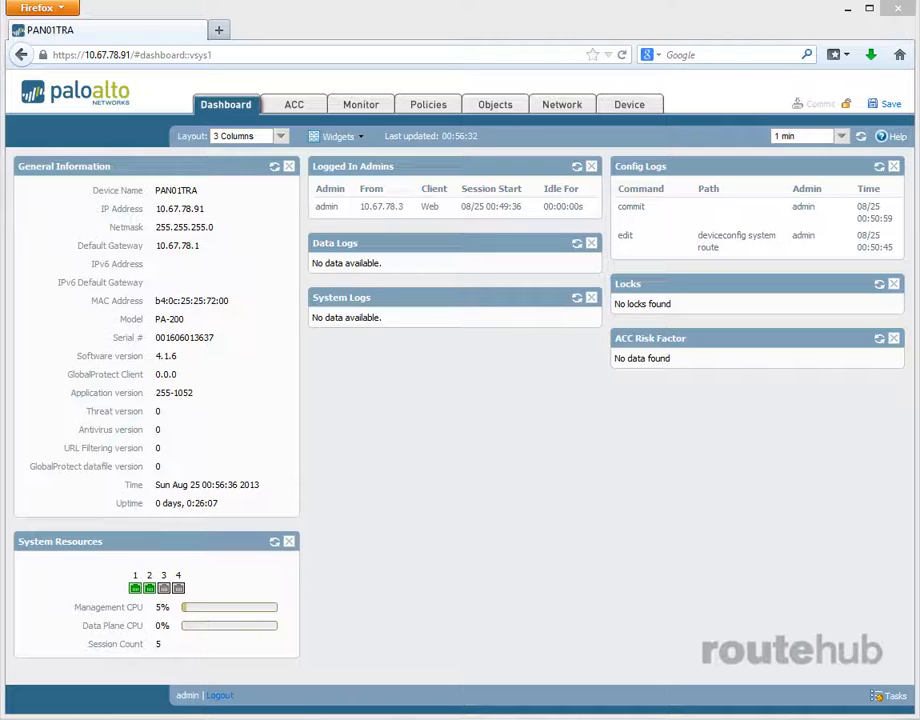
# - Open Device > Software to list PAN-OS versions up to 5.0.6, with 4.1.6 installed
pyautogui.click(625, 110)
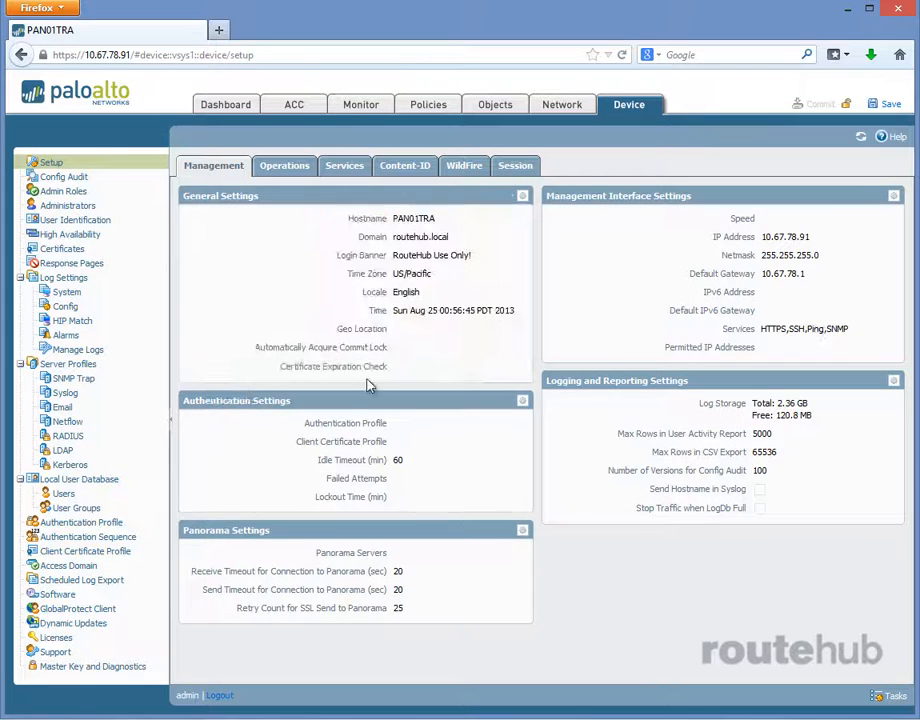
pyautogui.click(45, 594)
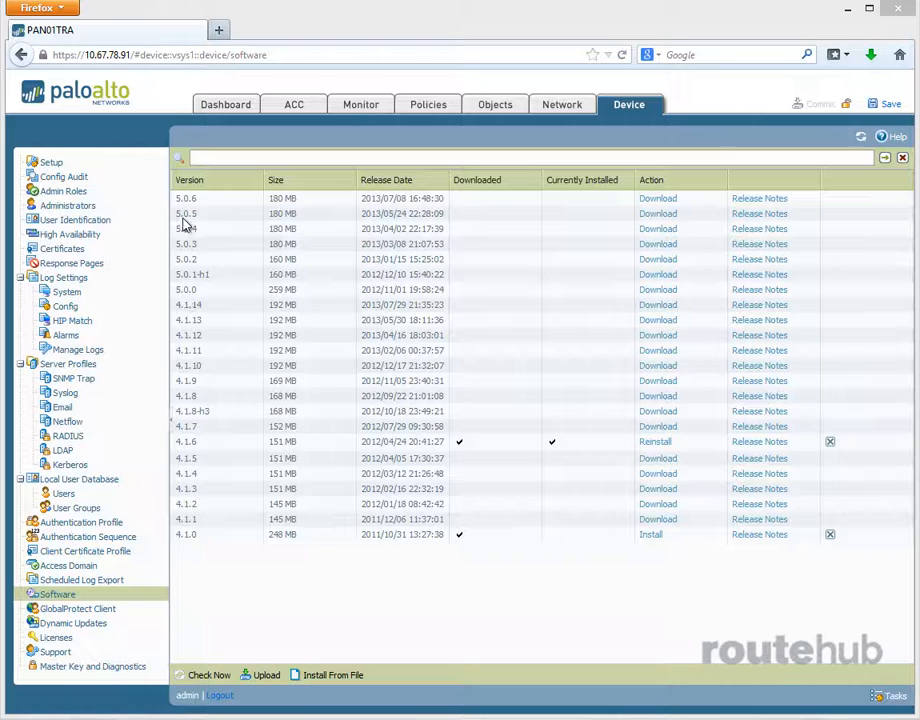
# - Download the PAN-OS 5.0.0 image and close the finished download report
pyautogui.click(250, 199)
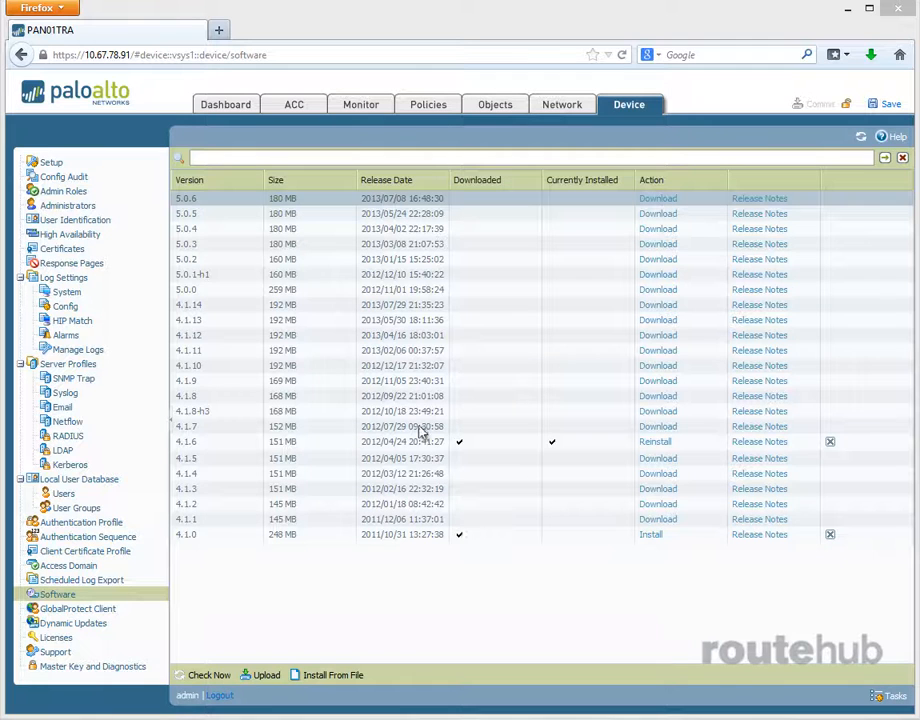
pyautogui.click(648, 291)
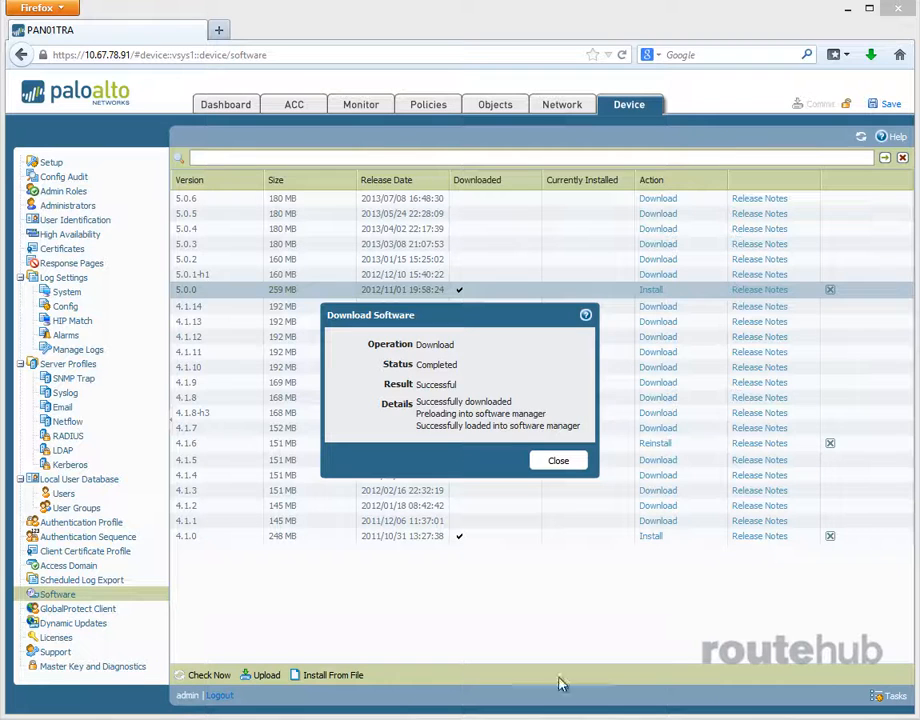
pyautogui.click(558, 460)
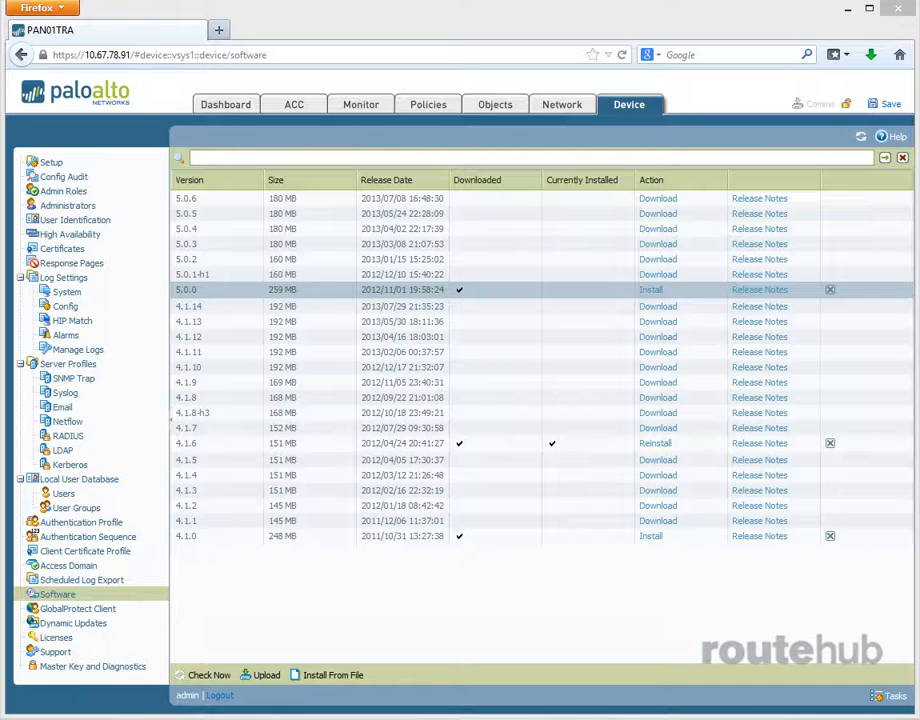
# - In Dynamic Updates, check for new content and download Applications and Threats 389-1904
pyautogui.click(72, 624)
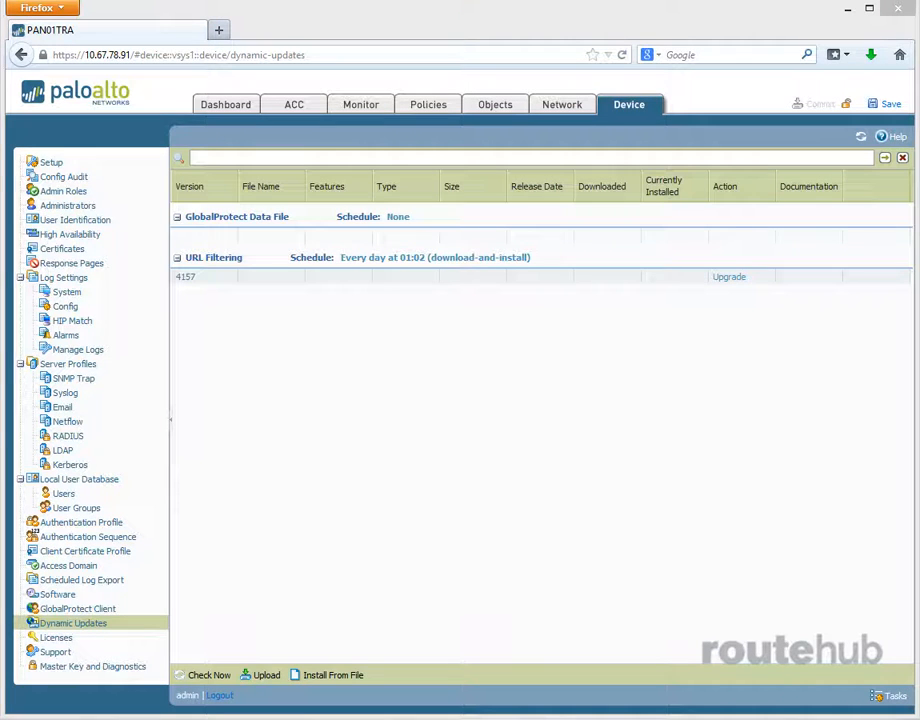
pyautogui.click(205, 676)
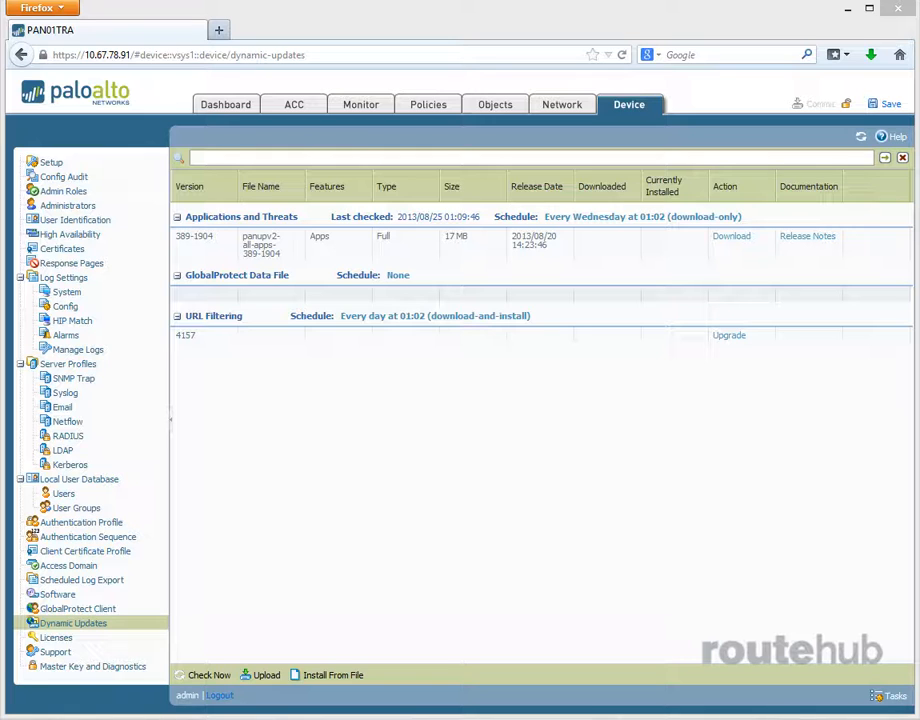
pyautogui.click(731, 237)
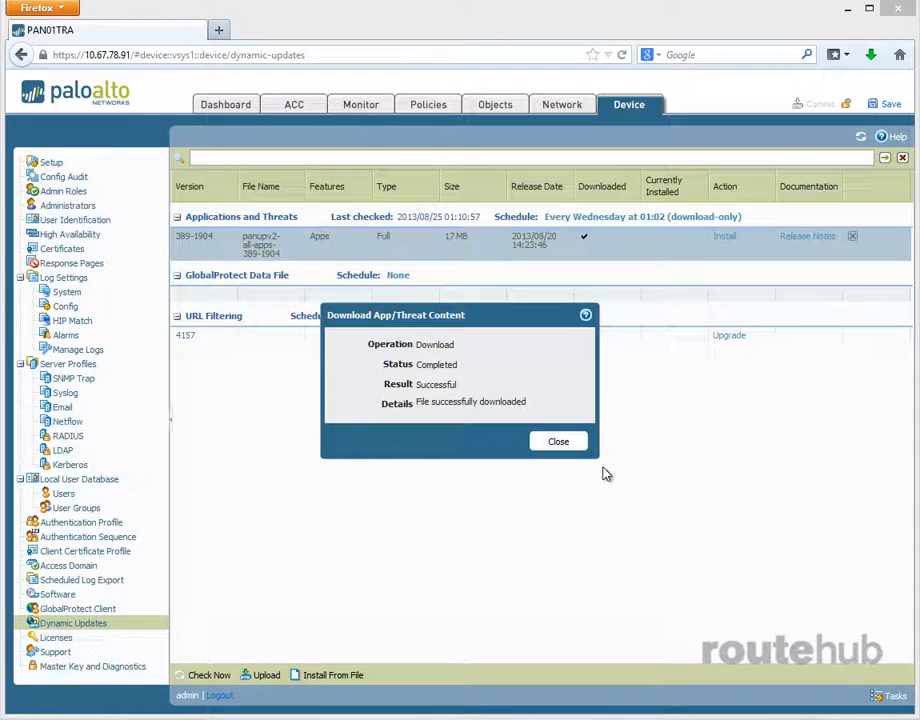
# - Close the download report and install the 389-1904 Applications and Threats content
pyautogui.click(557, 443)
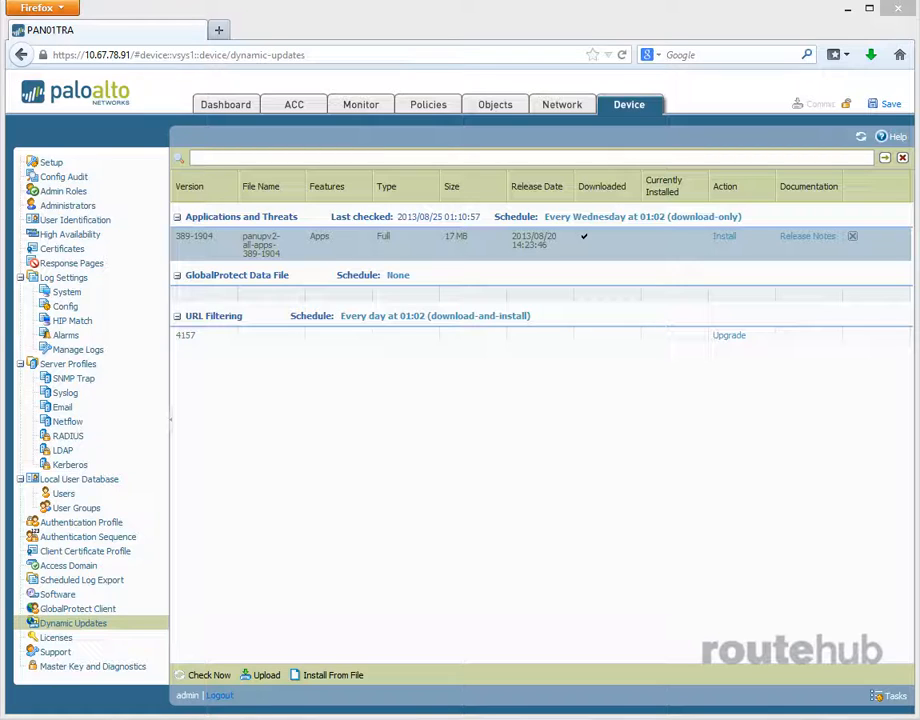
pyautogui.click(724, 238)
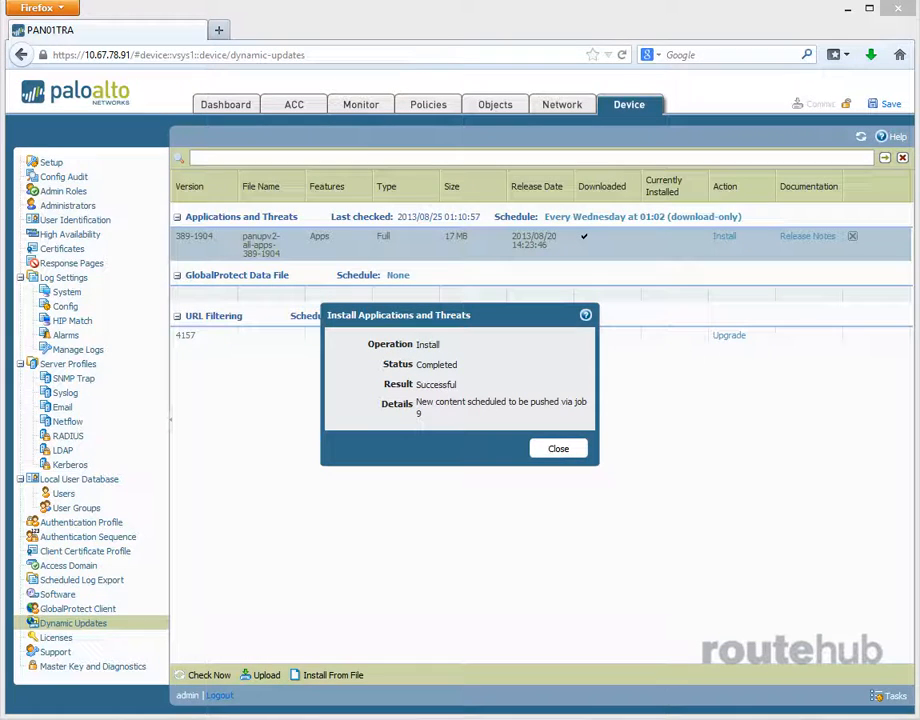
# - Close the Install Applications and Threats result dialog
pyautogui.click(559, 450)
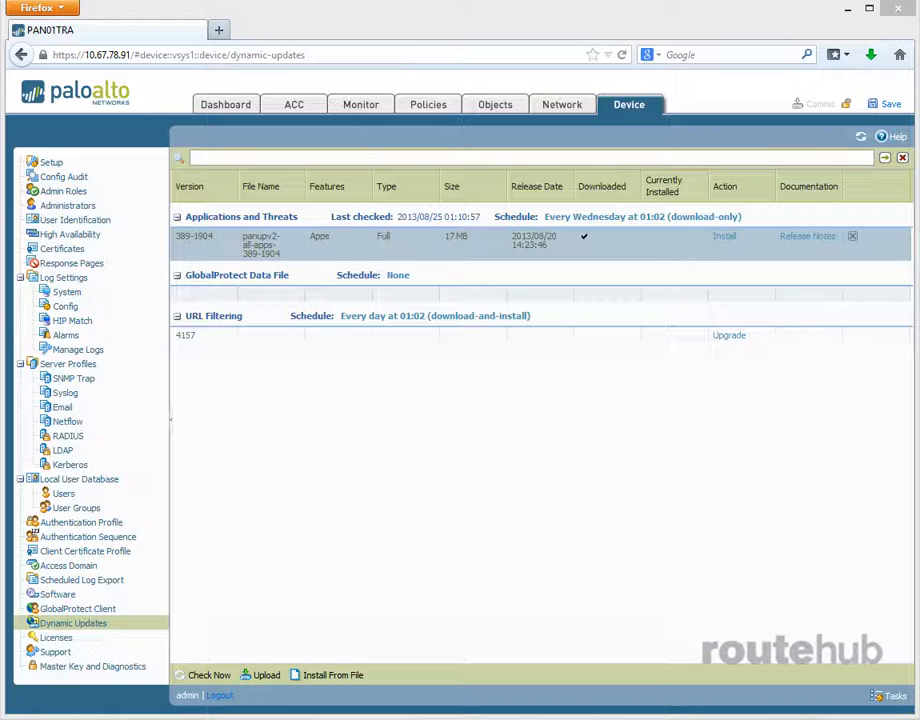
# - Return to the Software list and install PAN-OS 5.0.0
pyautogui.click(62, 595)
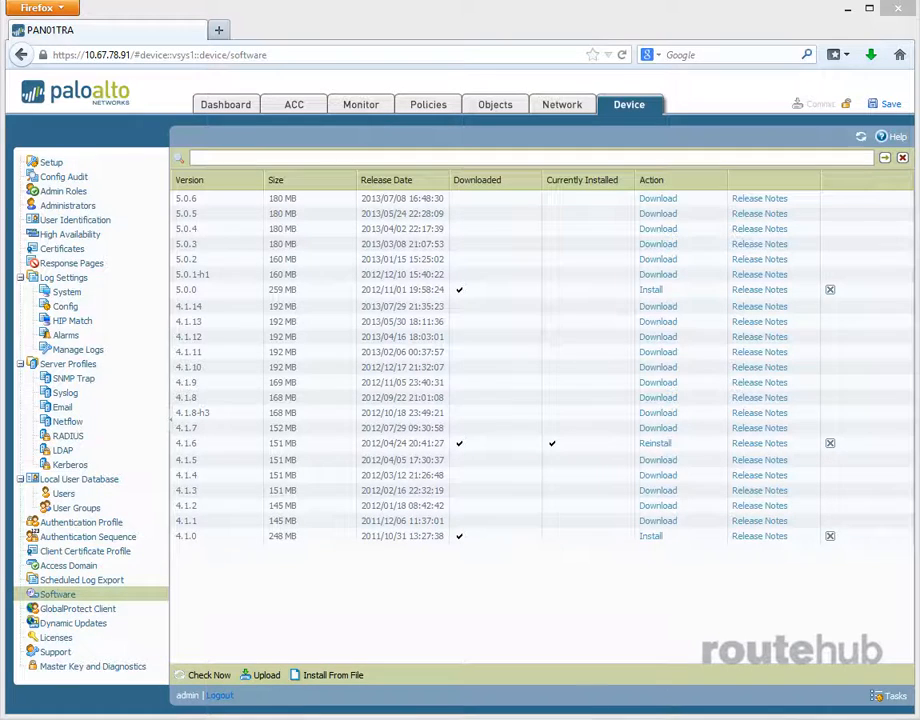
pyautogui.click(652, 292)
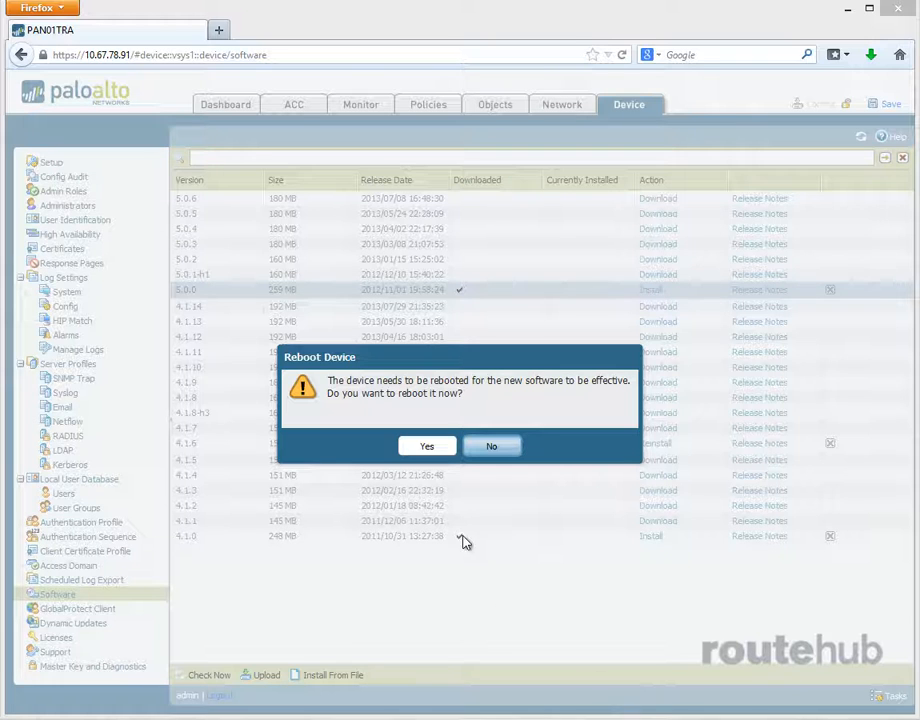
# - Confirm the reboot so PAN-OS 5.0.0 takes effect
pyautogui.click(430, 447)
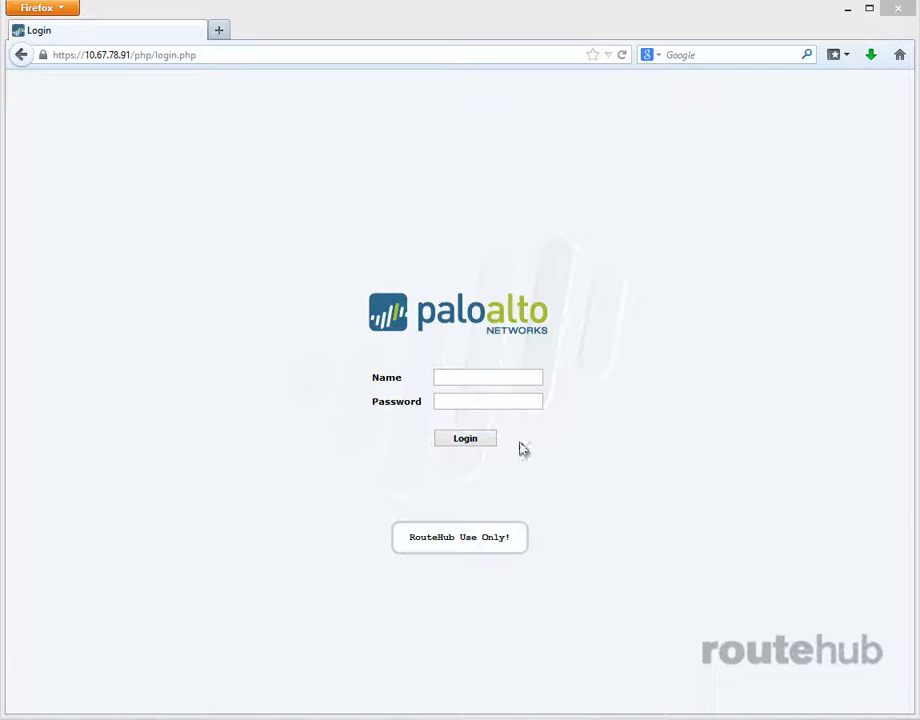
# - Log in with the administrator username and password to reach the 5.0.0 dashboard
pyautogui.click(499, 379)
pyautogui.write('admin')
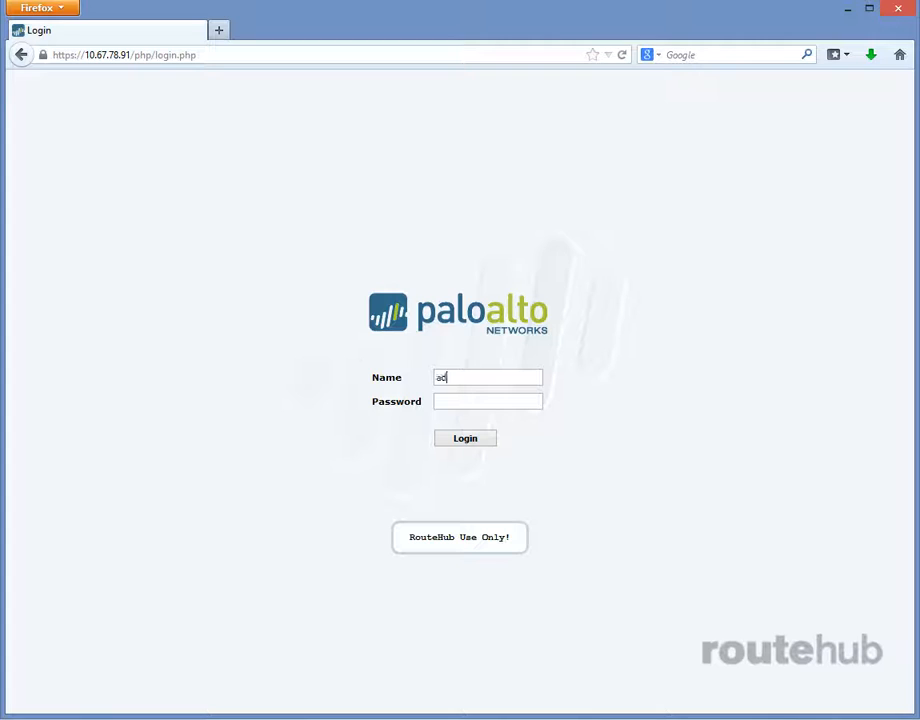
pyautogui.press('Tab')
pyautogui.write('adm******')
pyautogui.press('Return')
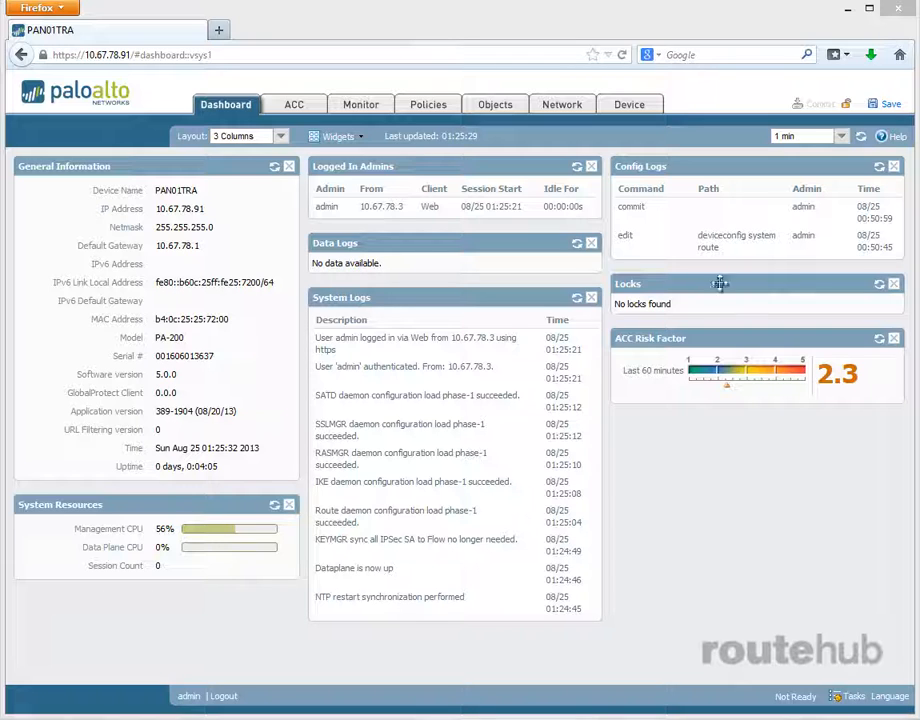
# - Download the PAN-OS 5.0.6 release from Device > Software and close the report
pyautogui.click(636, 112)
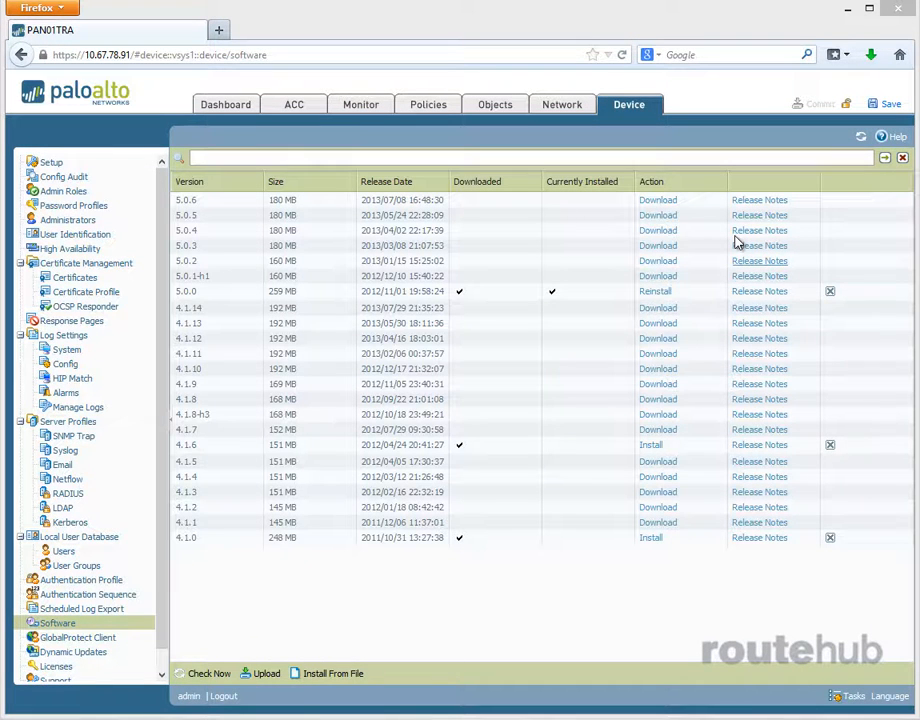
pyautogui.click(658, 201)
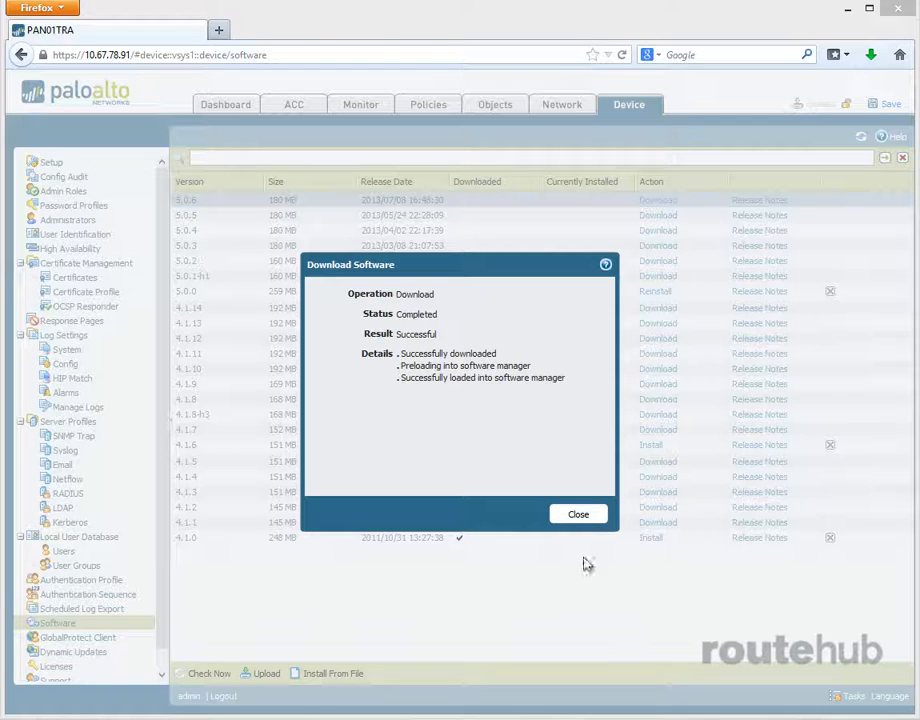
pyautogui.click(578, 514)
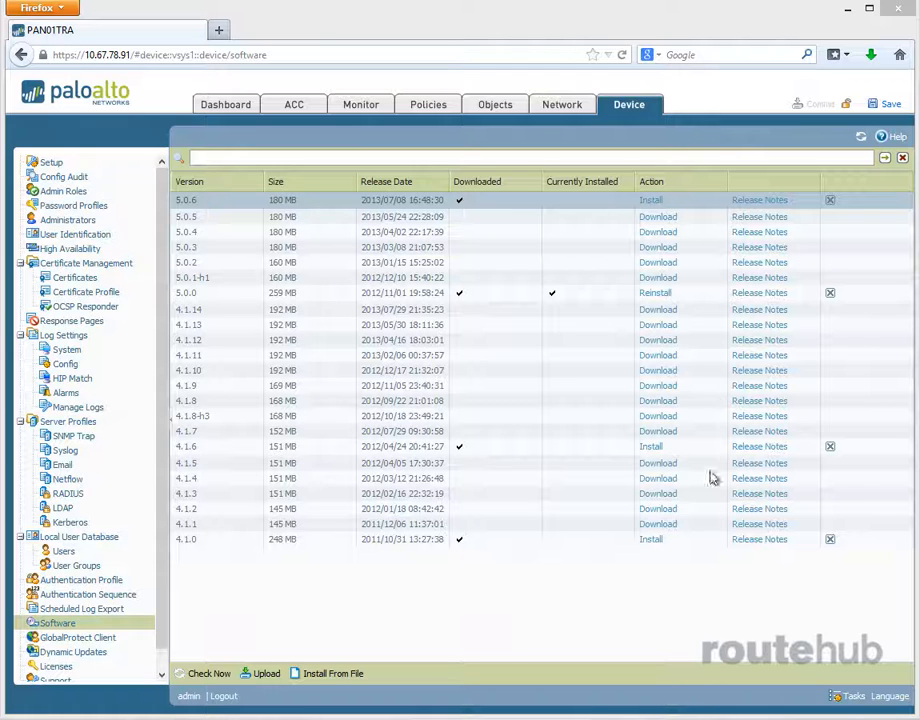
# - Install PAN-OS 5.0.6 and confirm rebooting the firewall to apply it
pyautogui.click(650, 200)
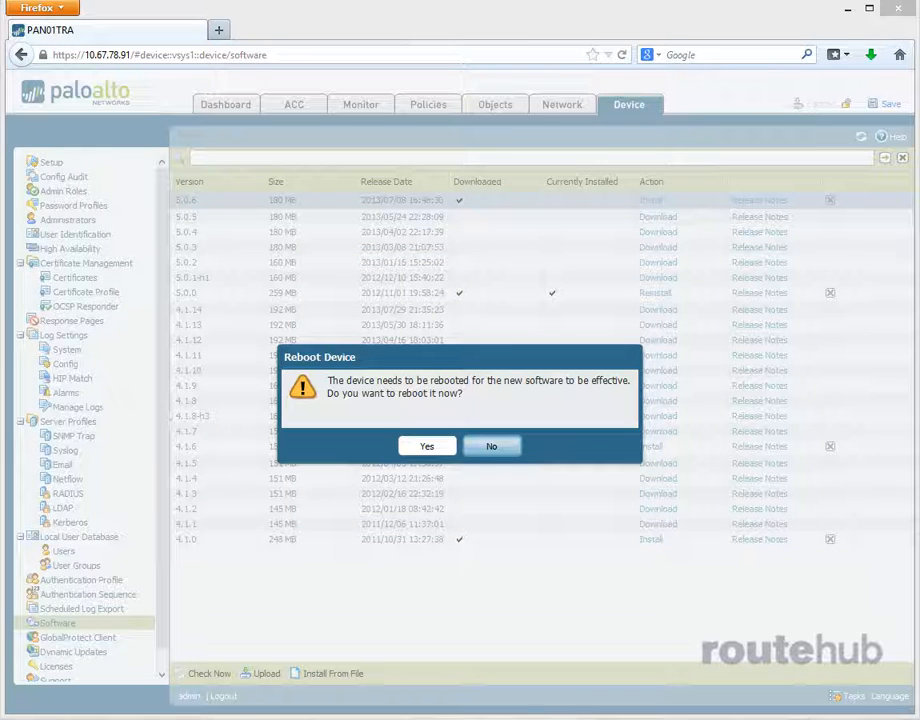
pyautogui.click(428, 448)
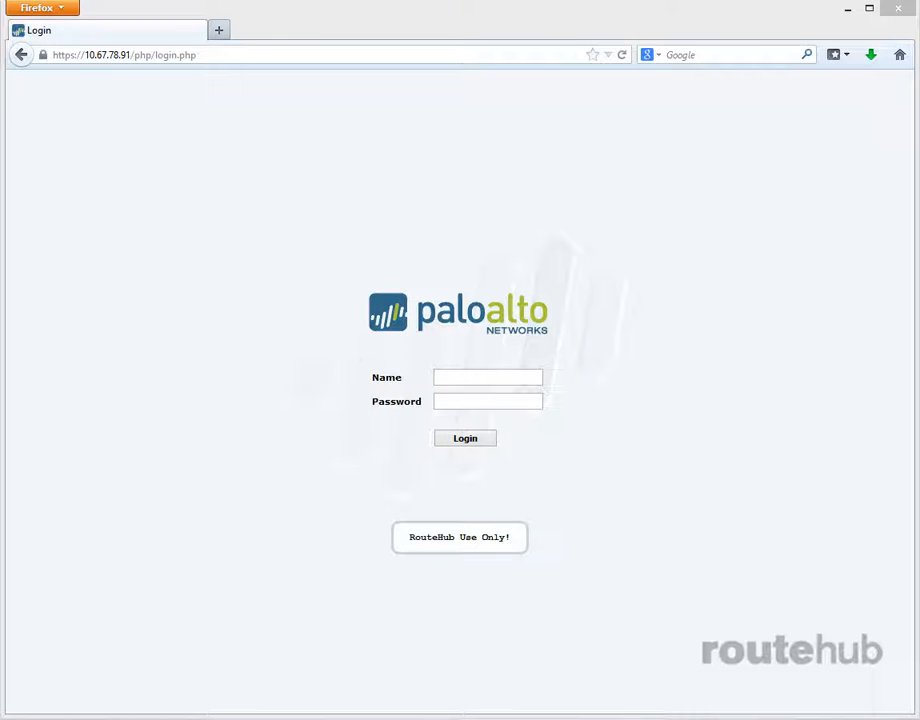
# - Sign in to the rebooted firewall's login page with the administrator username and password
pyautogui.click(495, 377)
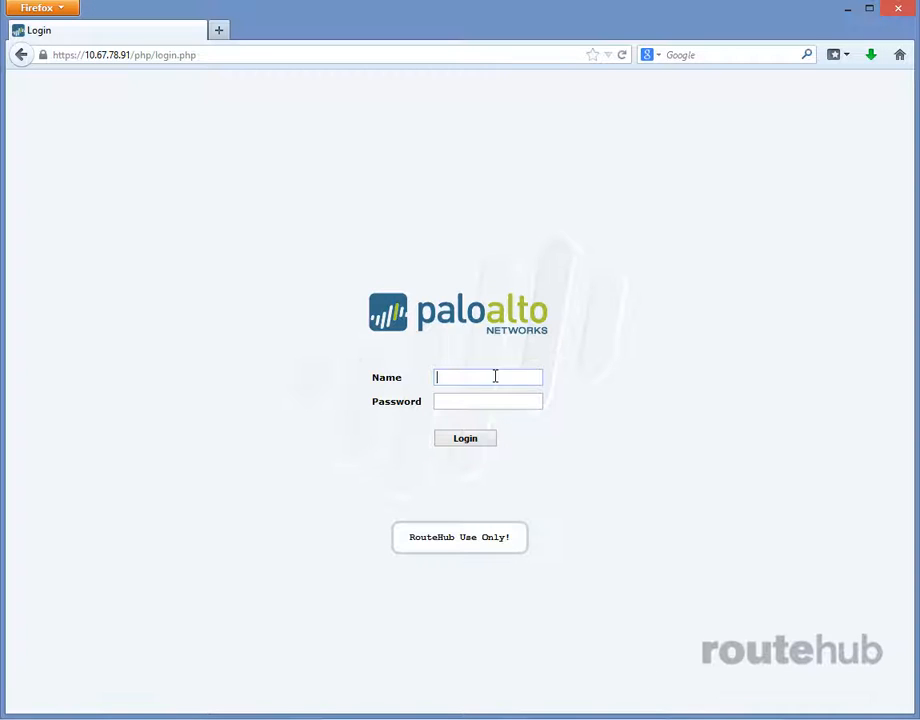
pyautogui.write('admin')
pyautogui.press('Tab')
pyautogui.write('adm')
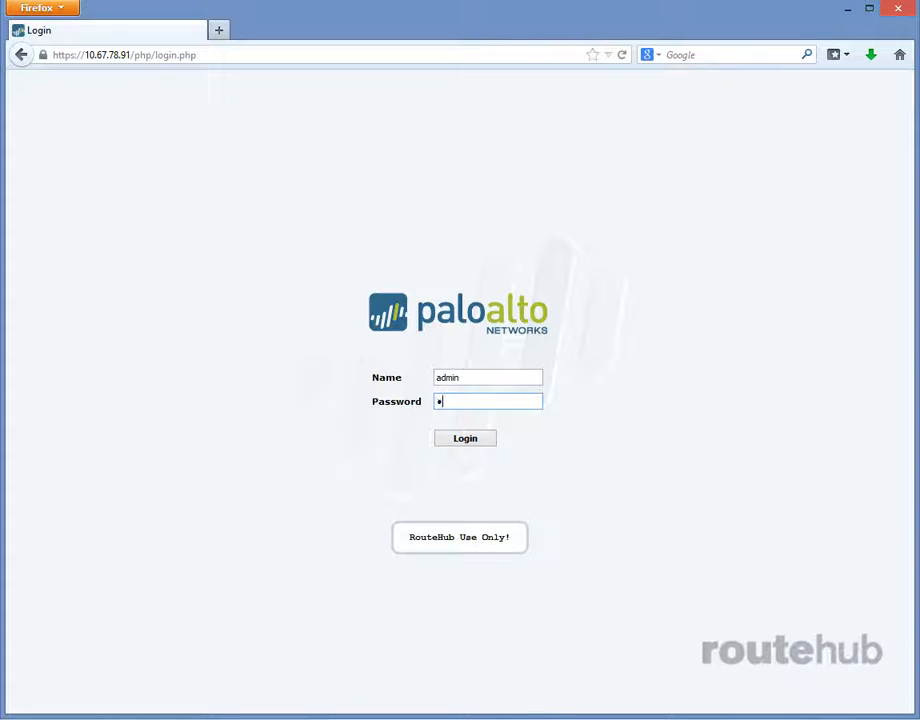
pyautogui.write('in1234')
pyautogui.press('Return')
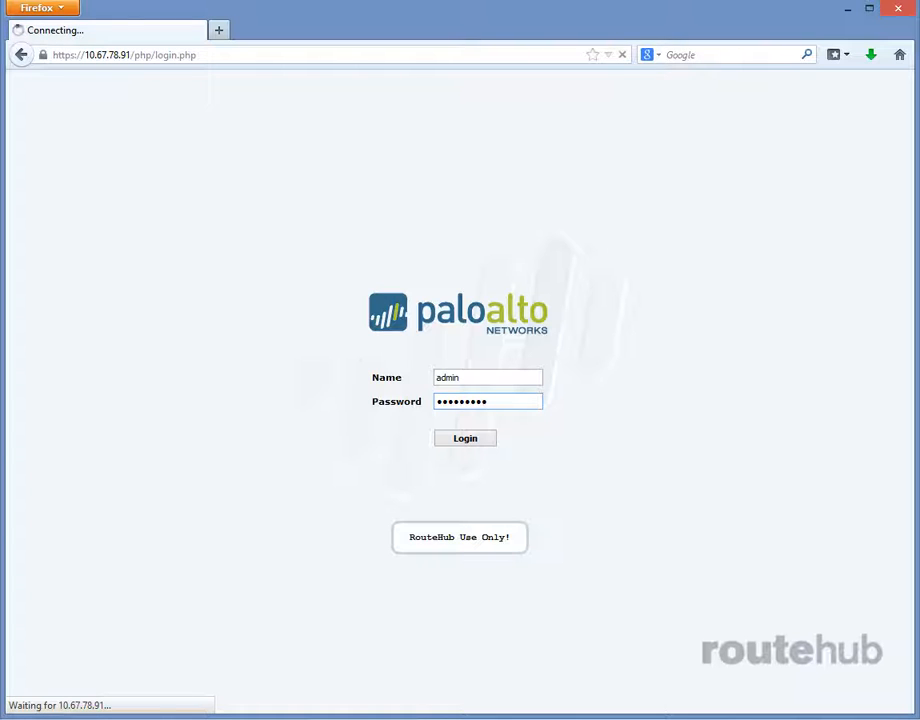